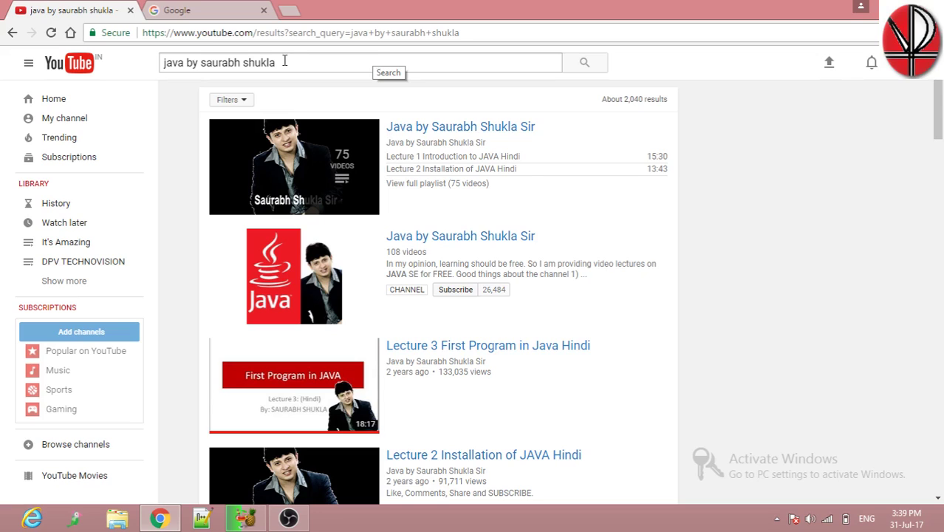
click(407, 182)
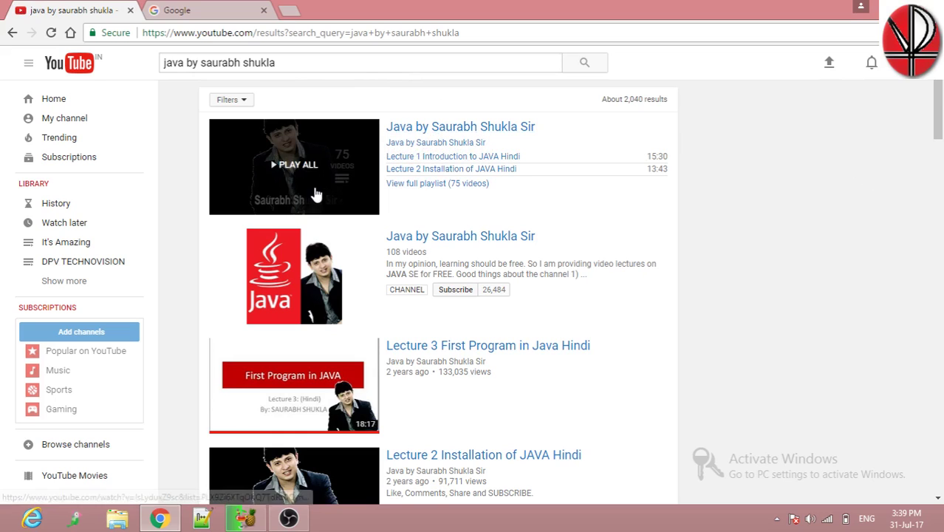
click(255, 176)
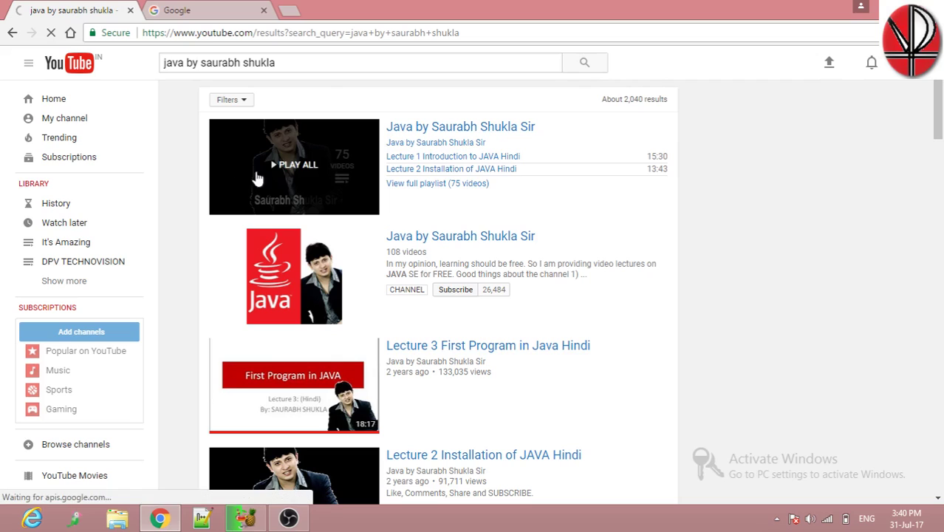
right_click(296, 162)
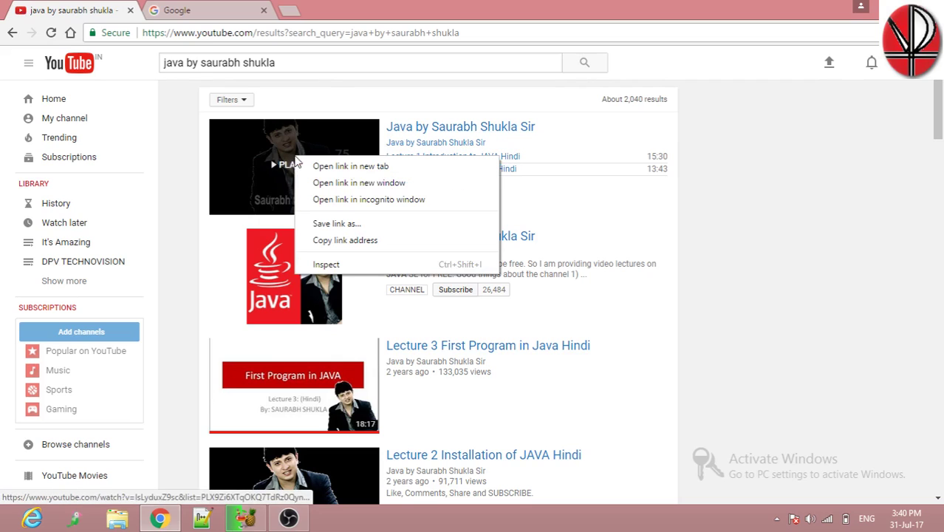
click(390, 110)
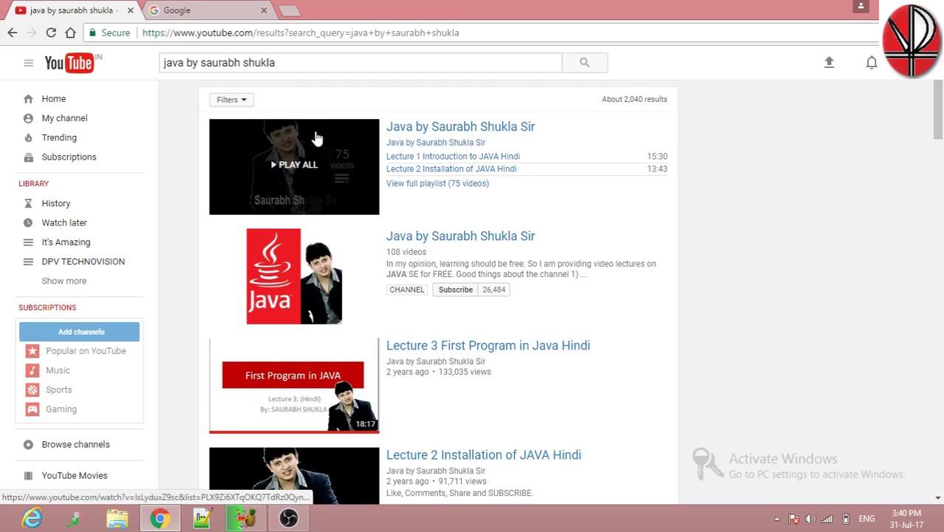
right_click(302, 153)
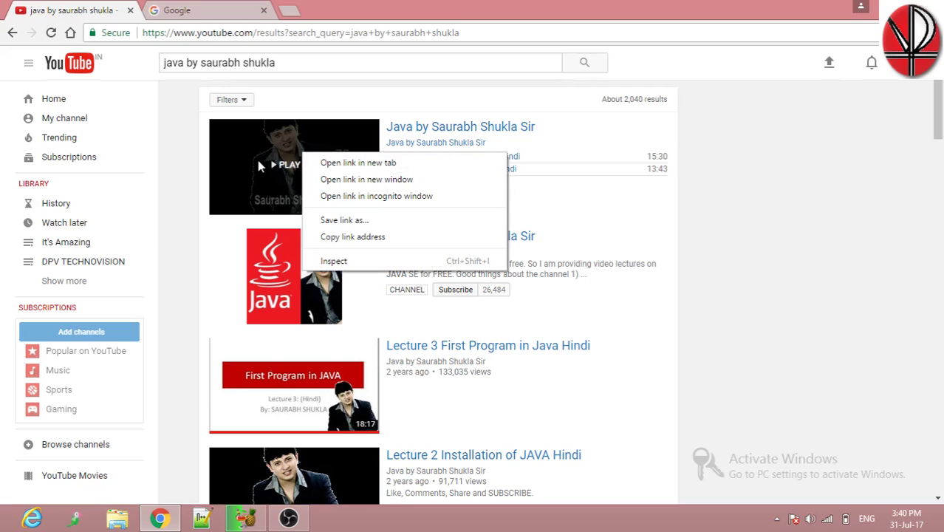
click(439, 95)
Step: Search Google for 'youtube playlist analyzer' and open the YouTube Playlist Analyzer site
click(288, 10)
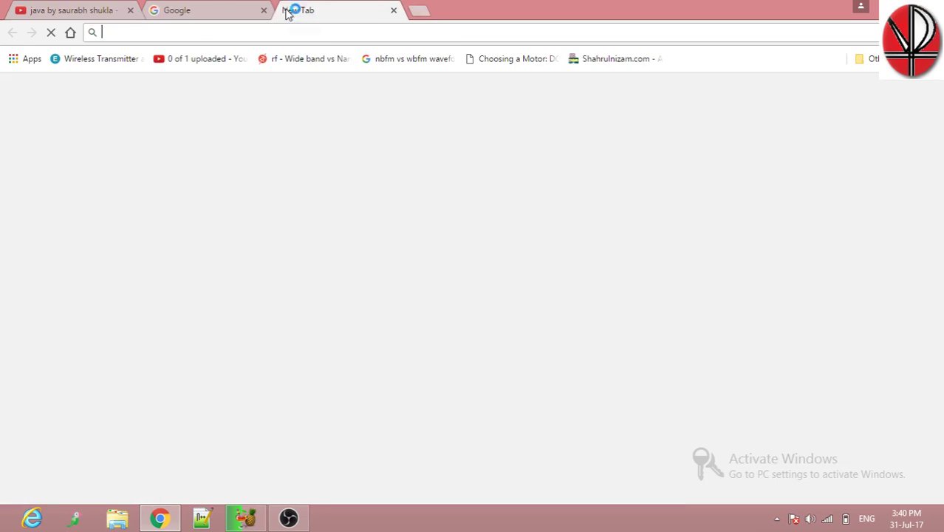
click(210, 9)
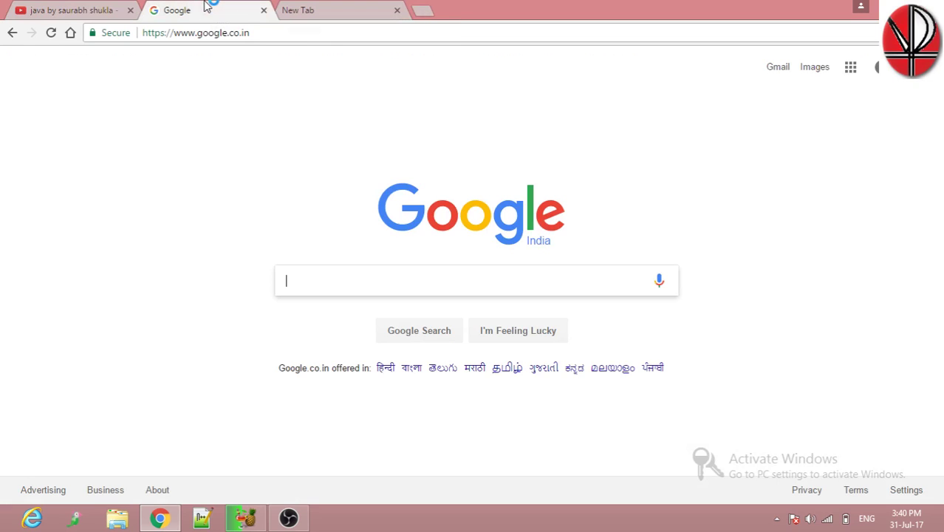
click(385, 286)
text(you)
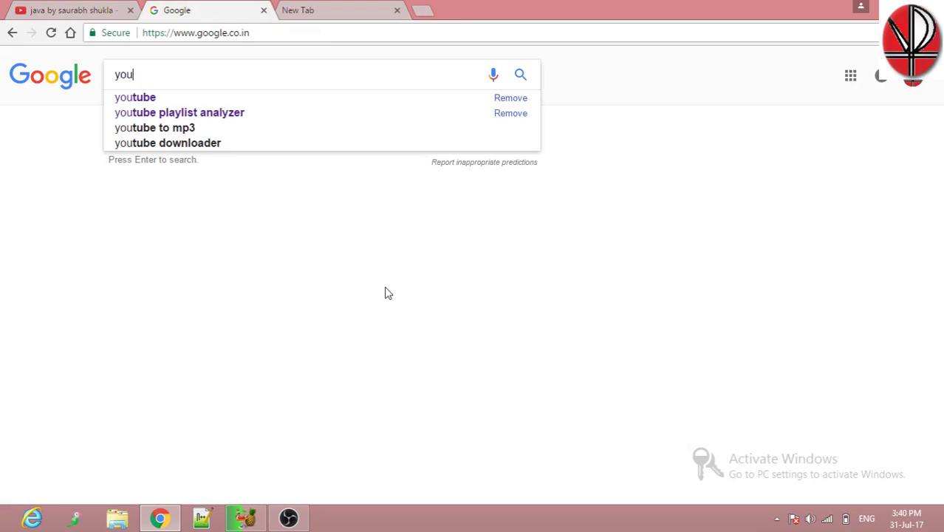
key(Down)
key(Down)
key(Down)
key(Down)
key(Up)
key(Up)
key(Return)
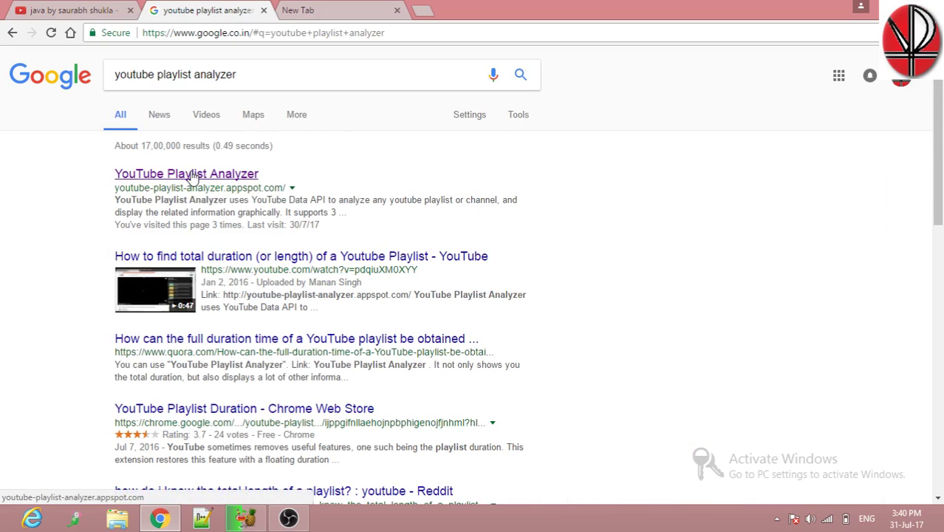
click(220, 175)
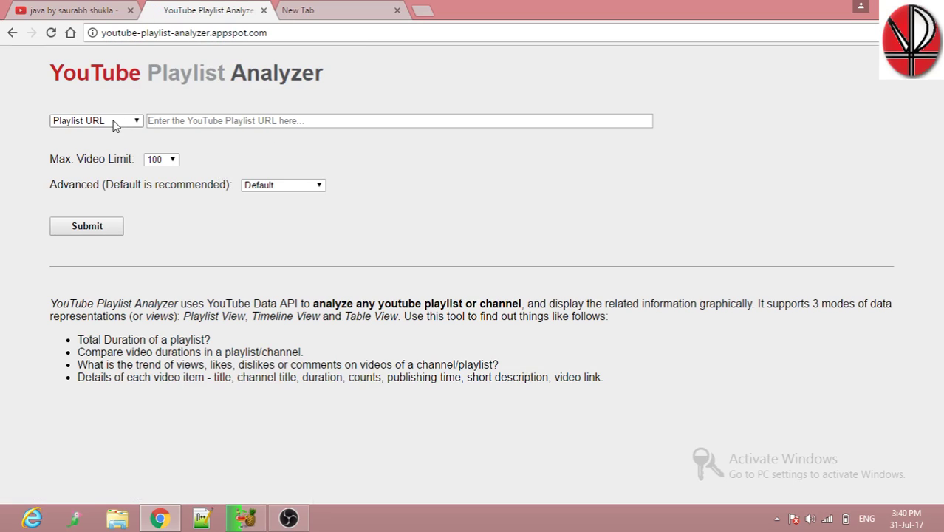
Step: Keep Playlist URL as the input type and return to the 'java by saurabh shukla' YouTube results
click(143, 123)
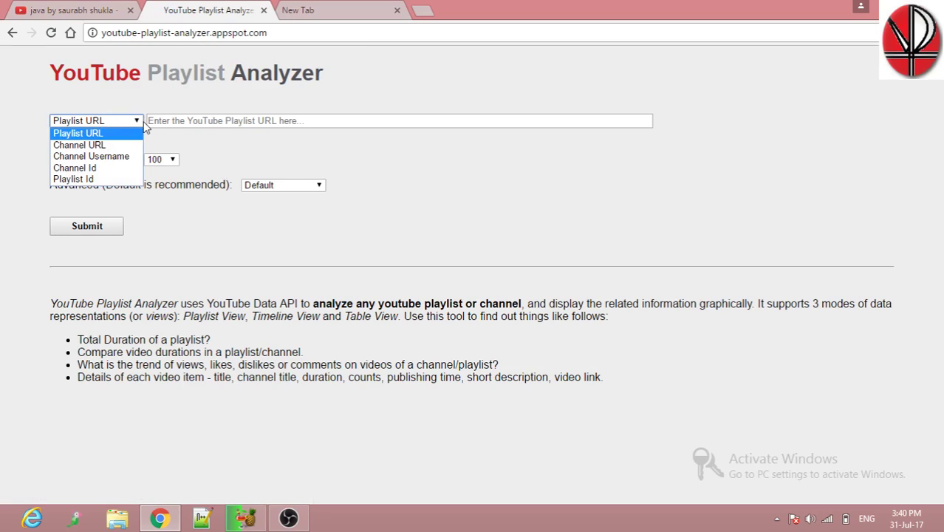
click(106, 137)
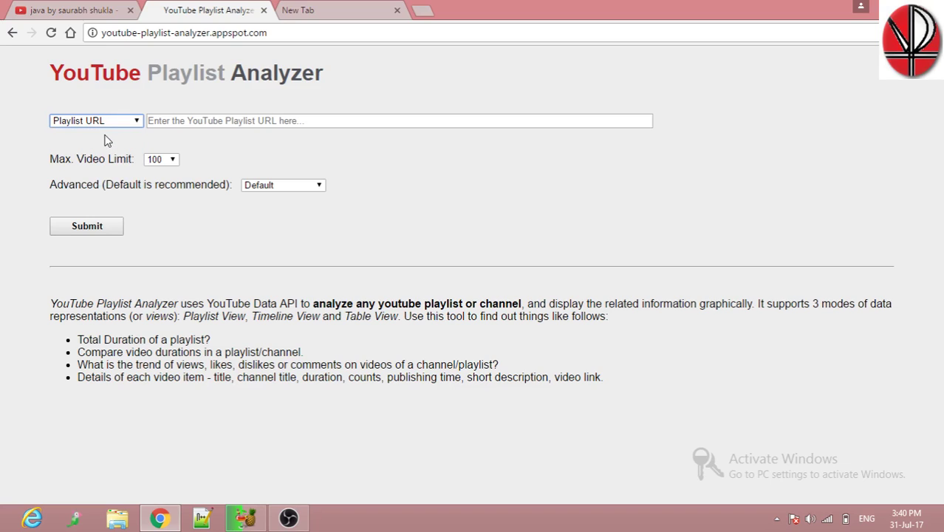
click(82, 10)
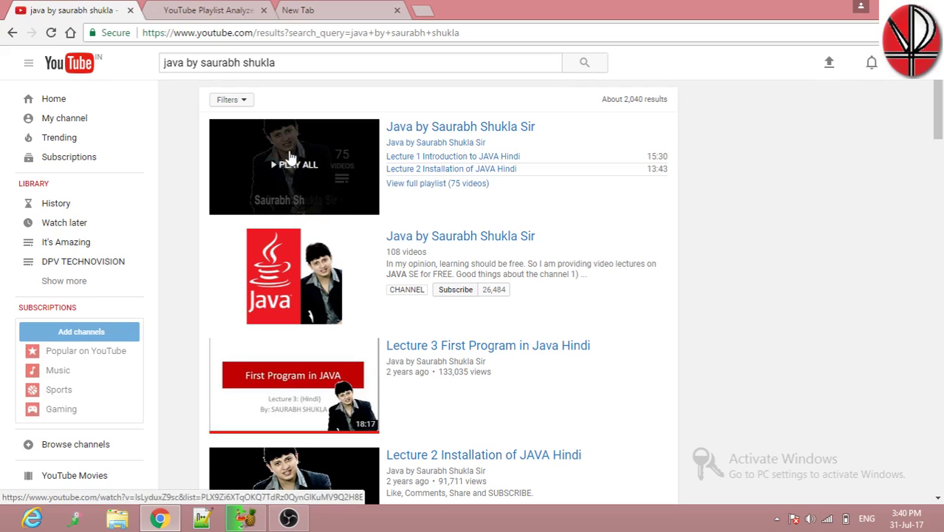
Step: Copy the playlist's link address from the YouTube search results
right_click(290, 156)
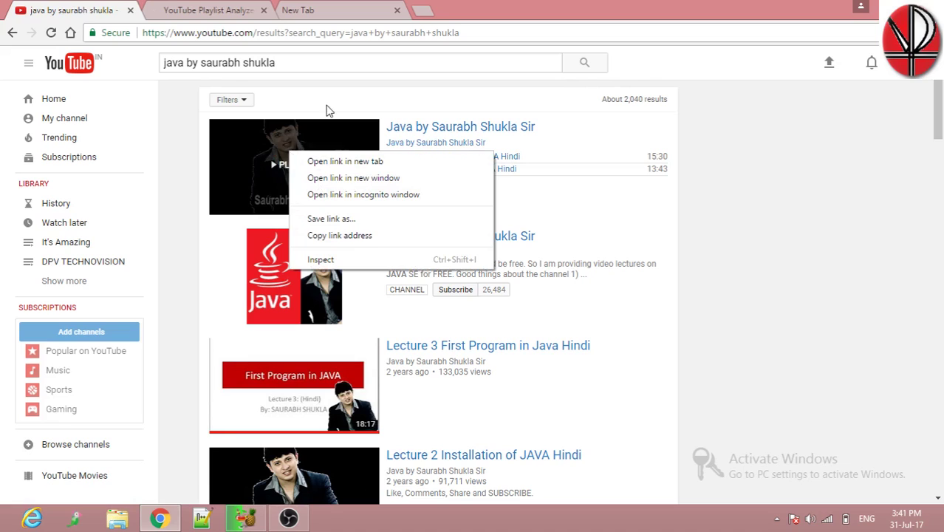
click(330, 111)
right_click(293, 145)
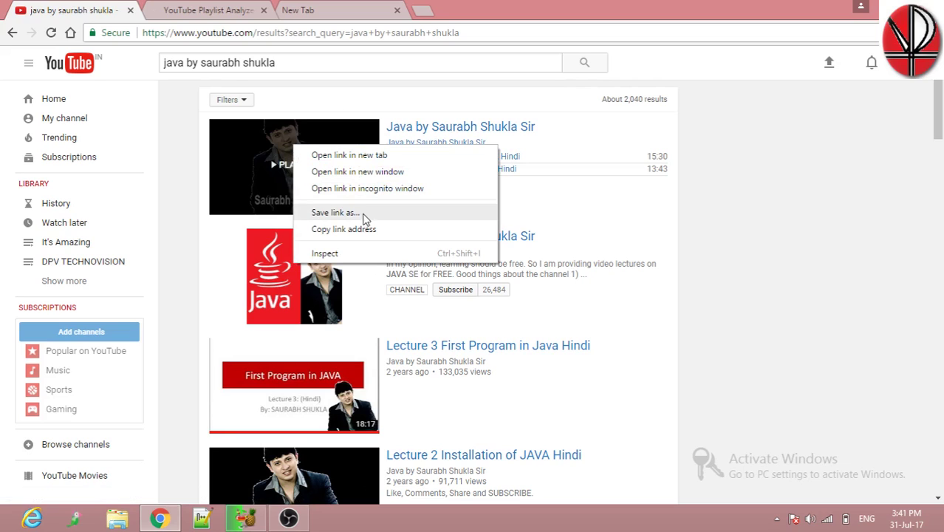
click(359, 230)
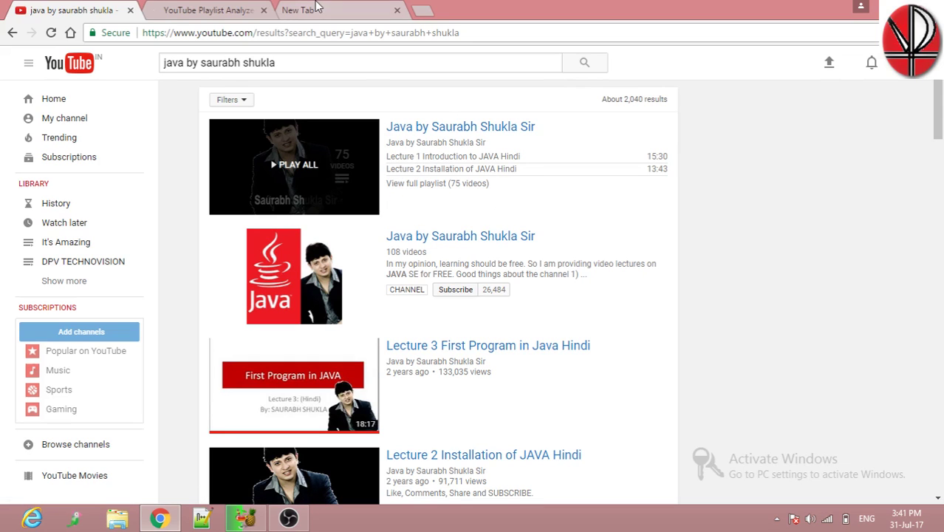
Step: Paste the playlist link into the analyzer's URL field and submit it for analysis
click(218, 10)
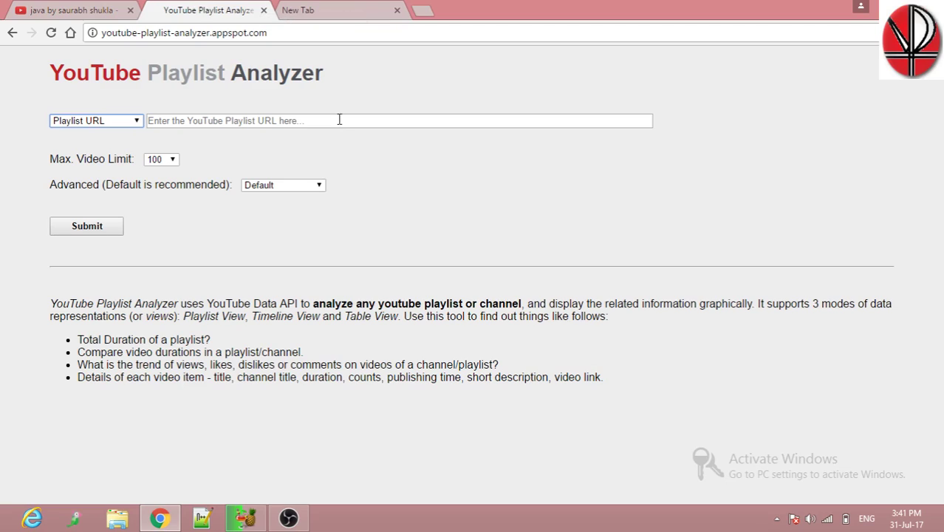
click(299, 117)
key(ctrl+v)
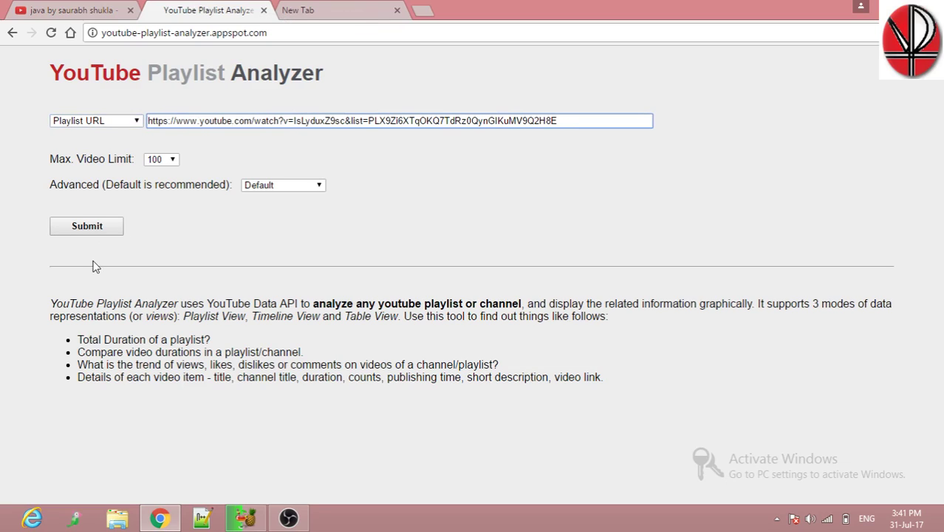
click(87, 228)
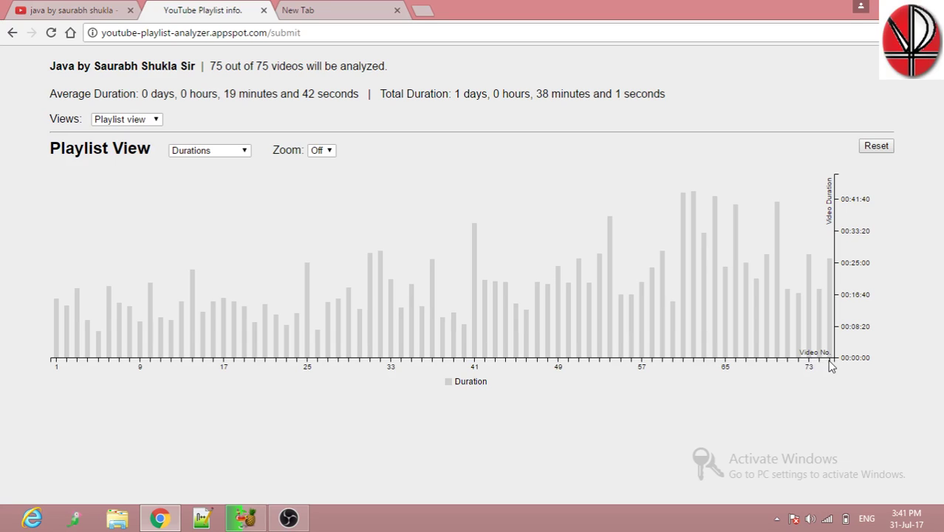
click(67, 10)
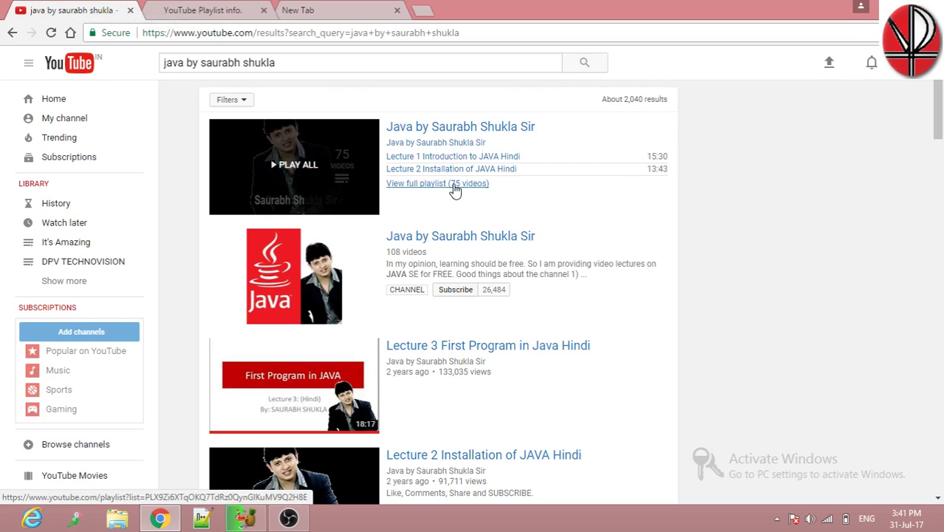
click(211, 11)
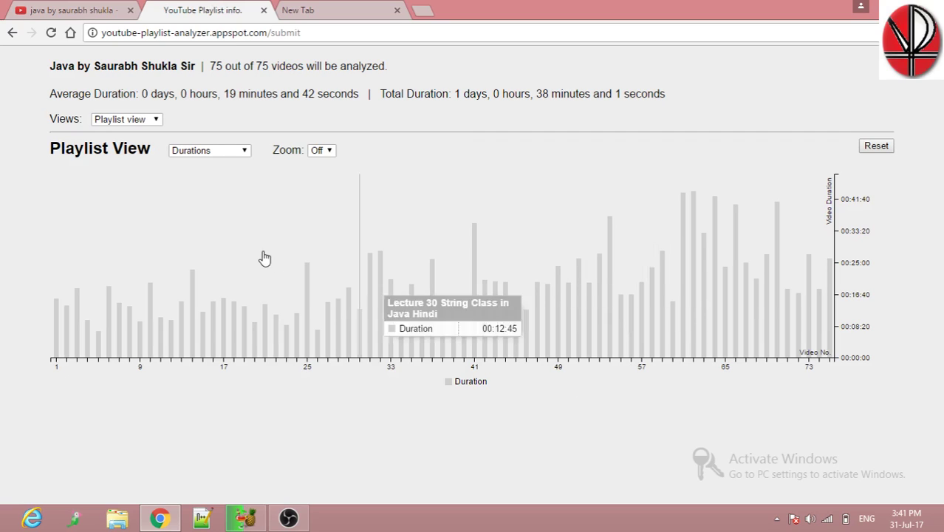
click(322, 155)
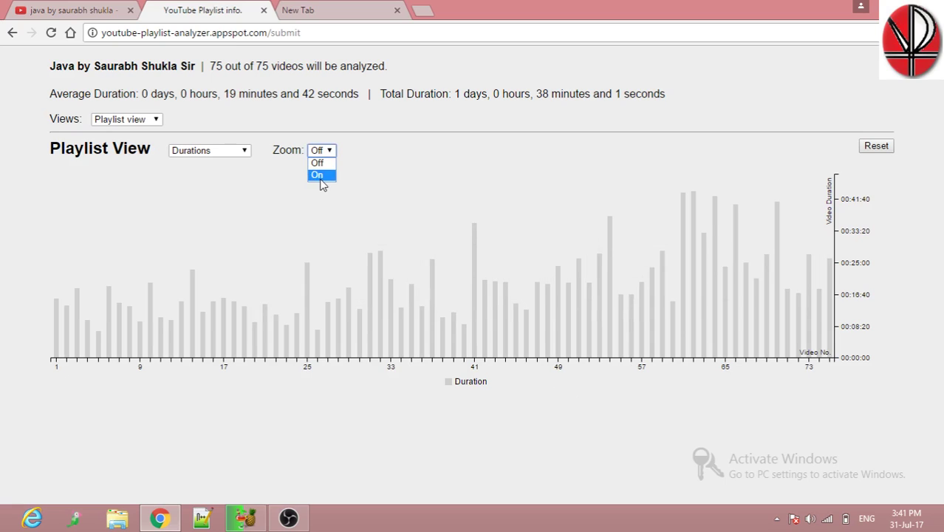
click(321, 178)
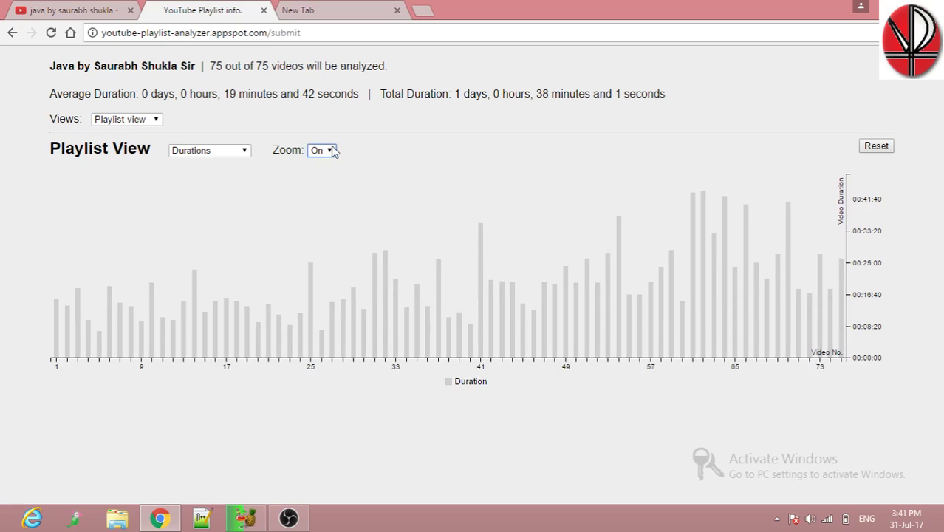
click(329, 152)
click(324, 164)
click(244, 153)
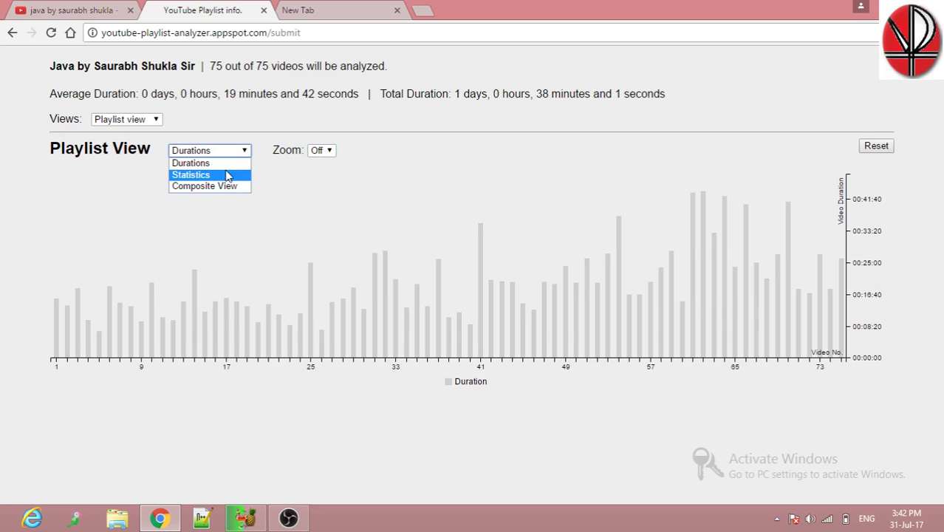
Step: Chart views, comments, likes and dislikes per video, emphasising a single series
click(227, 175)
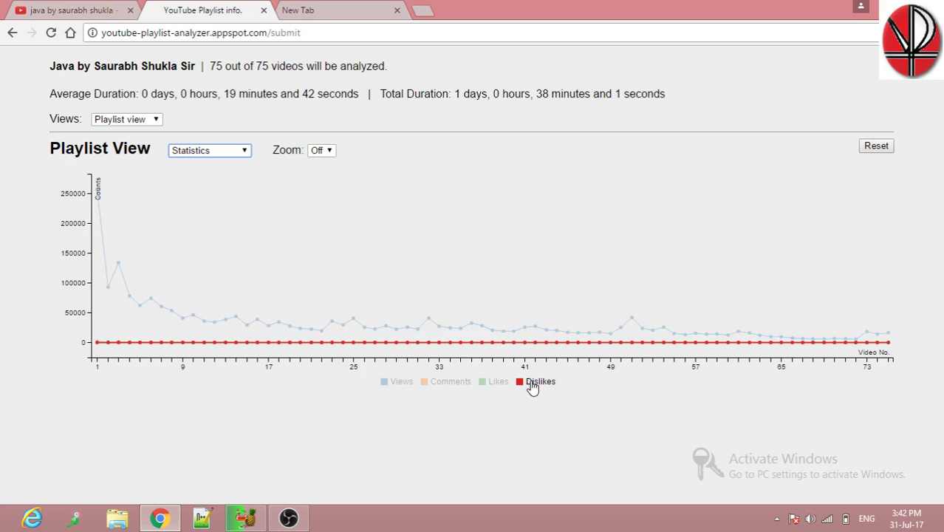
click(436, 391)
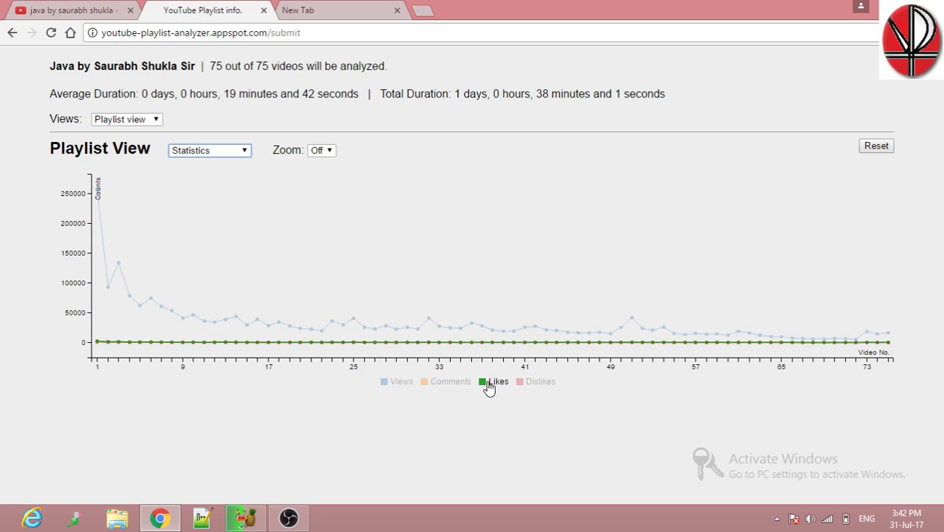
click(244, 152)
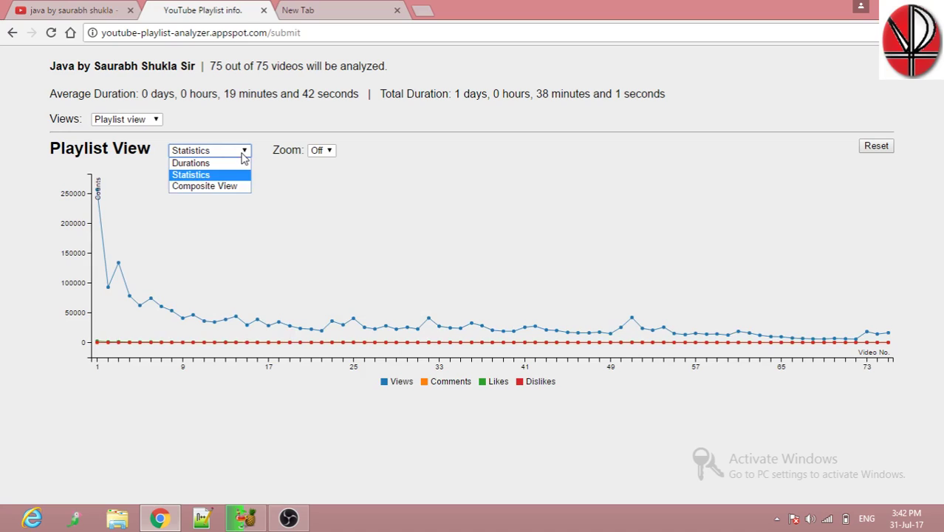
Step: Combine statistics and durations in one chart, then switch to the Timeline View by publish date
click(224, 191)
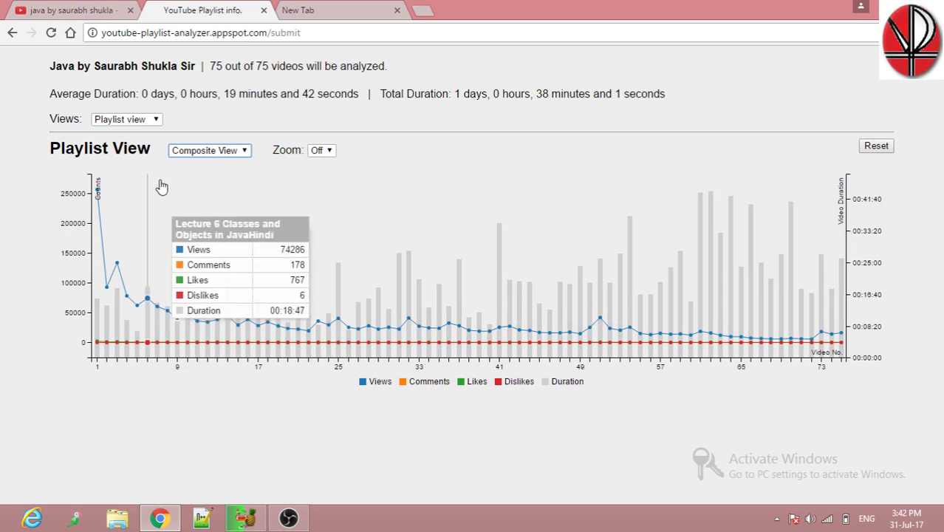
click(152, 121)
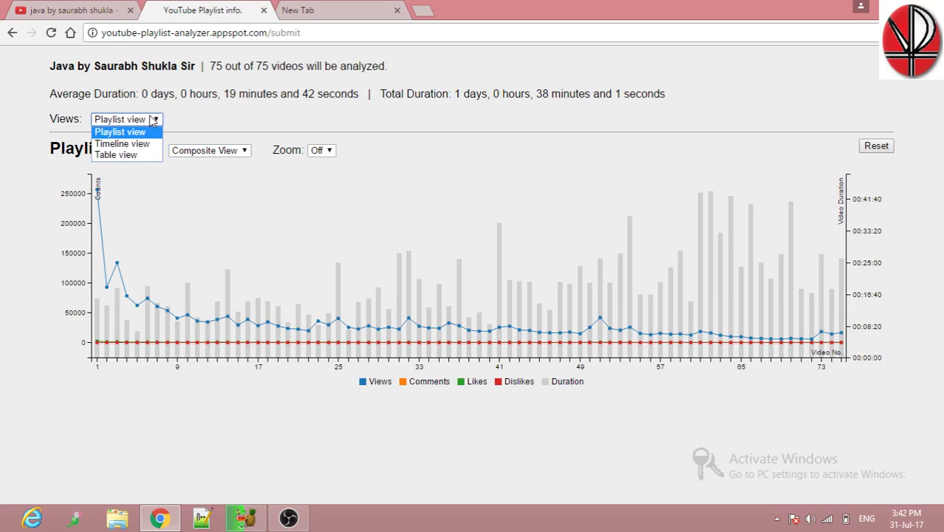
click(139, 145)
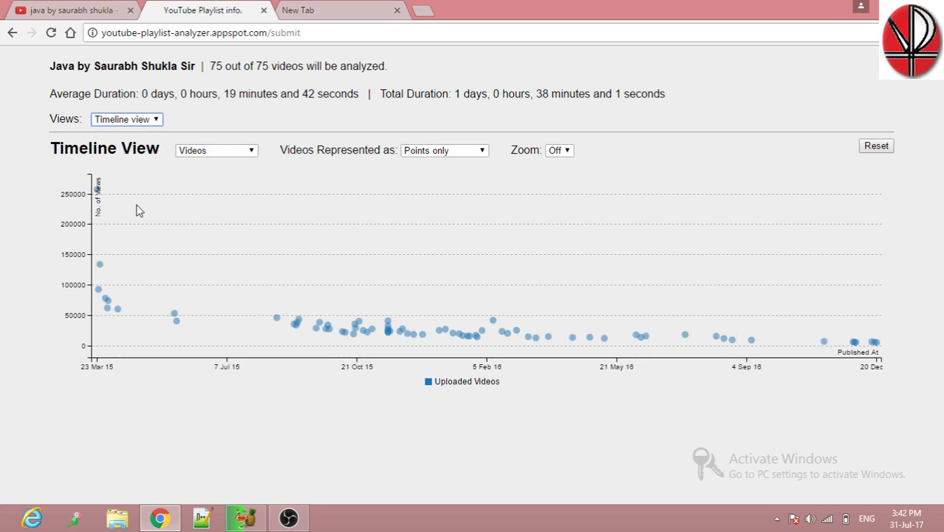
Step: Switch to Table View listing the 75 lectures with video IDs and durations, and scroll through it
click(125, 120)
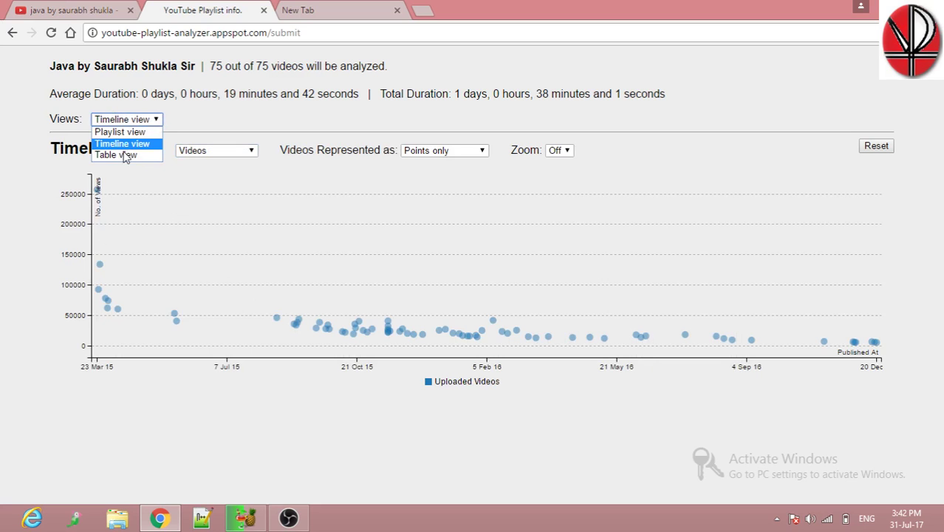
click(124, 153)
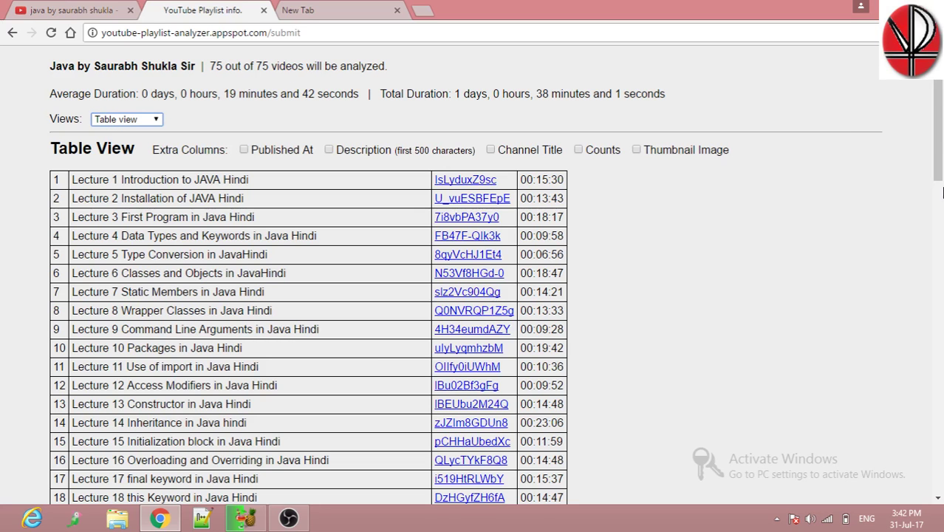
scroll(943, 185, down, 1)
scroll(942, 203, down, 1)
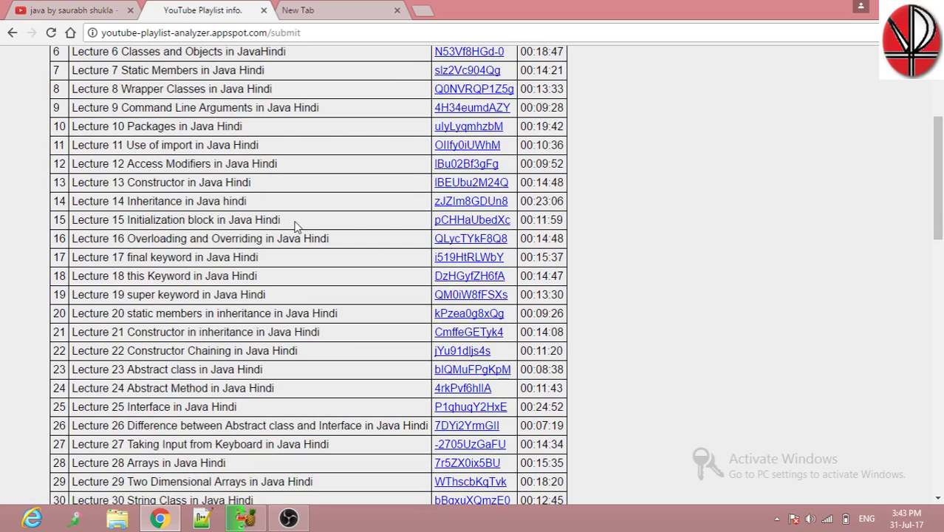
drag(539, 221, 575, 217)
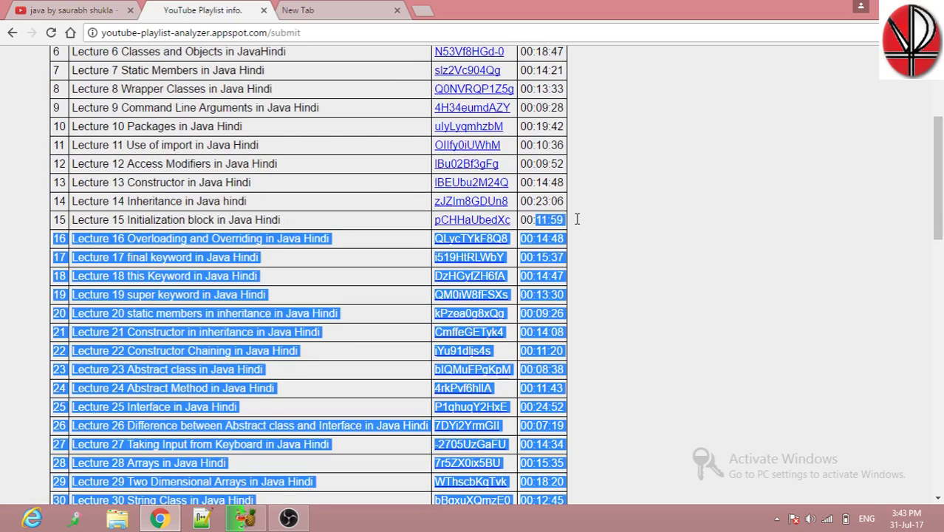
click(866, 217)
drag(939, 179, 939, 129)
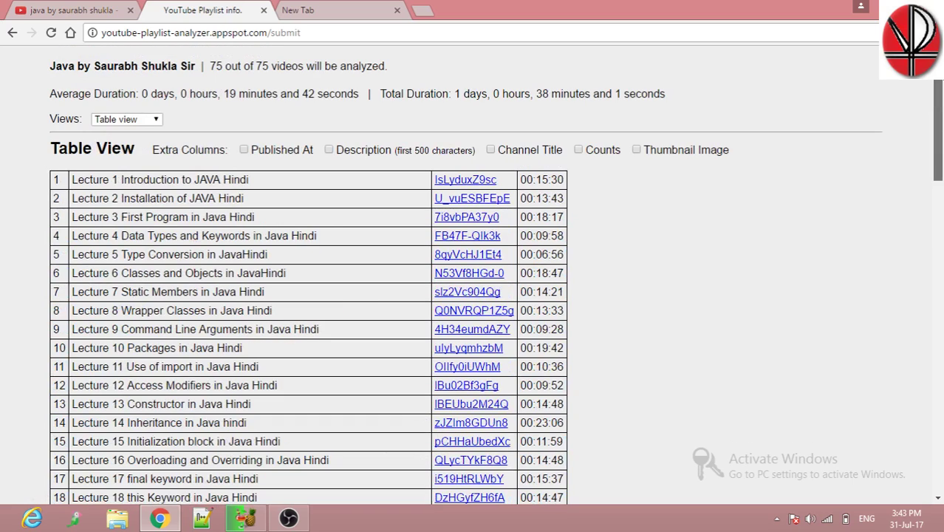
Step: Add Published At, Description and Channel Title columns to the lecture table
click(244, 150)
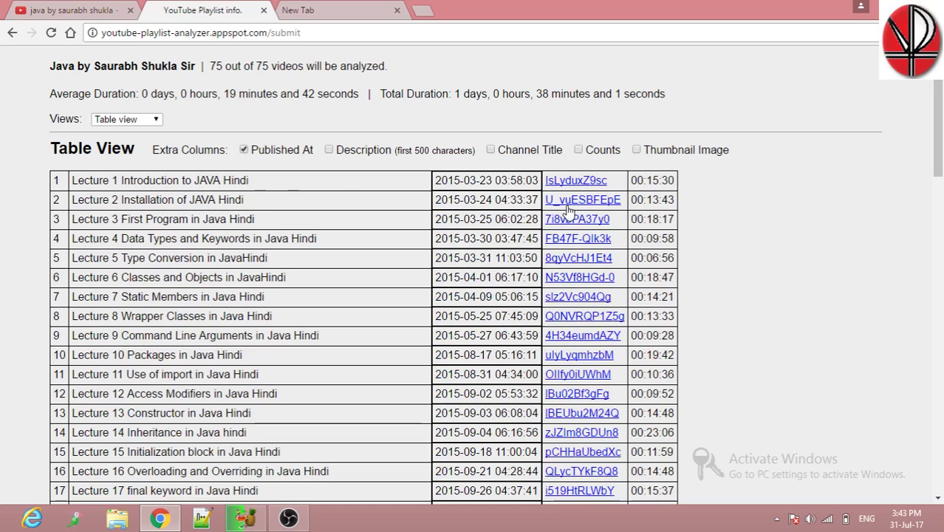
click(329, 150)
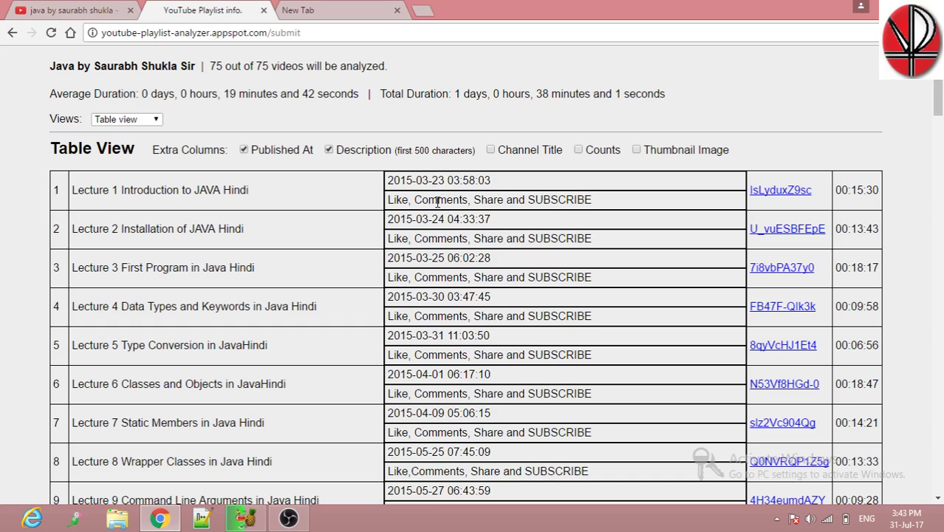
click(490, 150)
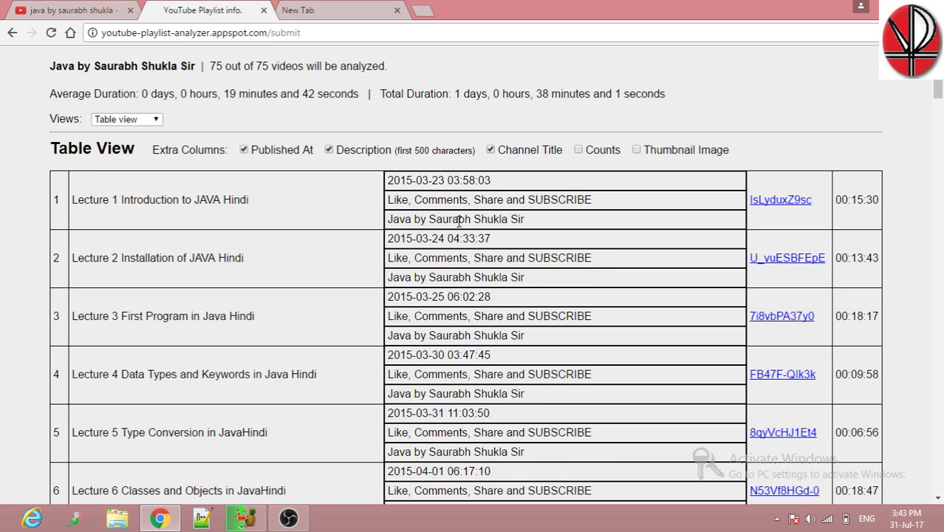
drag(388, 221, 530, 222)
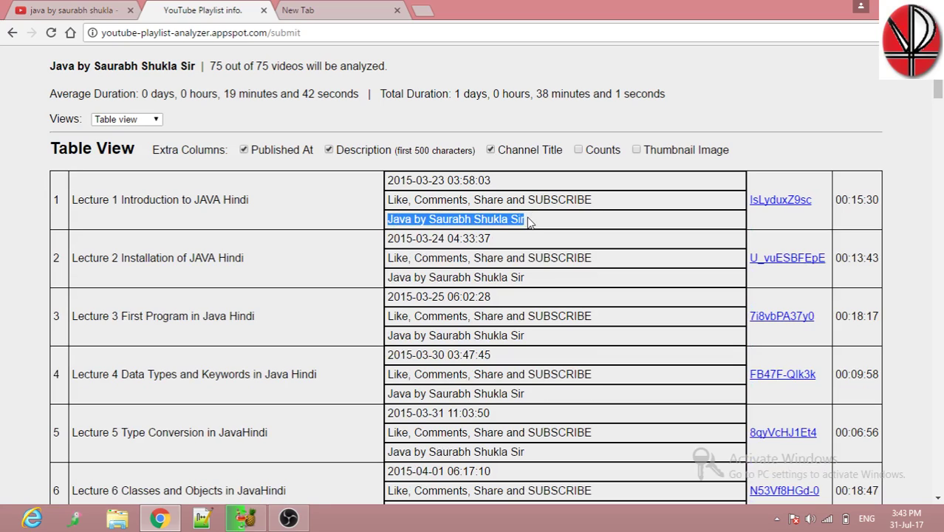
Step: Add the view, like, dislike and comment count columns and check Lecture 1's counts
click(579, 151)
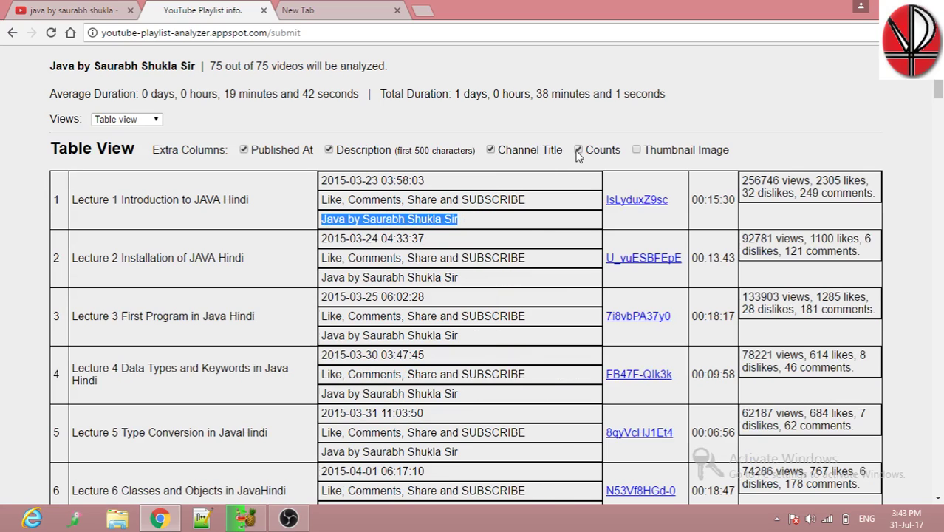
click(759, 129)
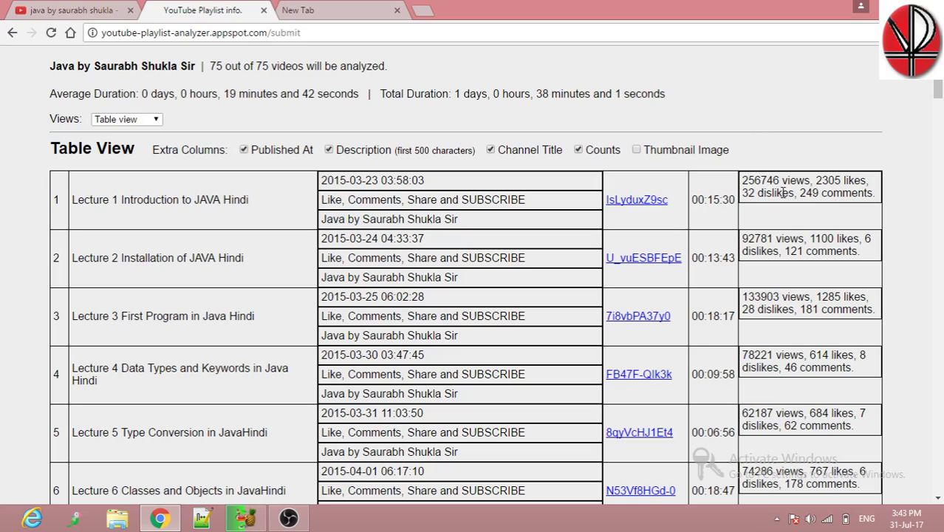
drag(787, 194, 748, 195)
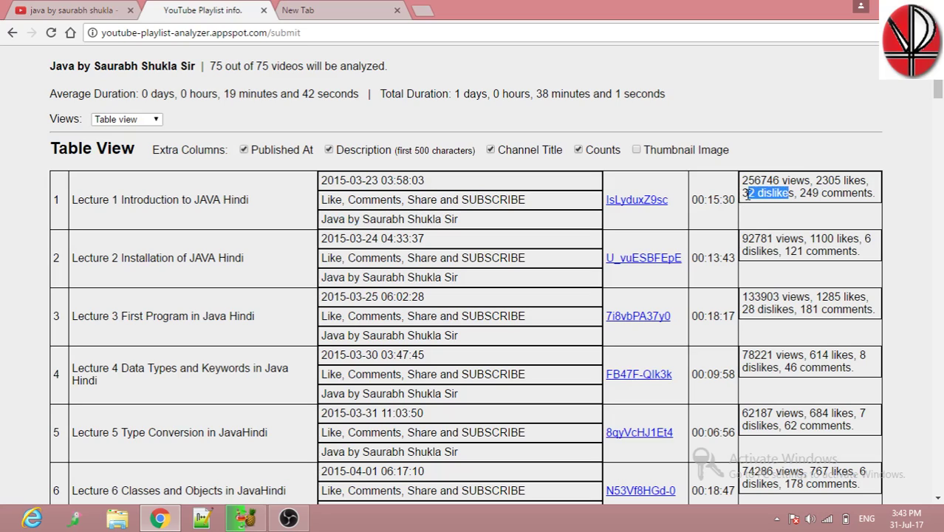
drag(822, 180, 863, 192)
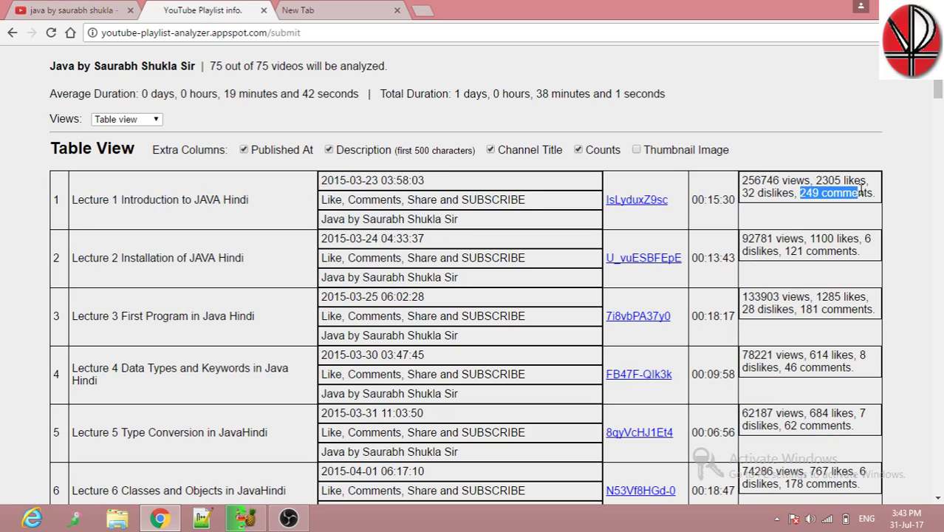
drag(942, 174, 940, 456)
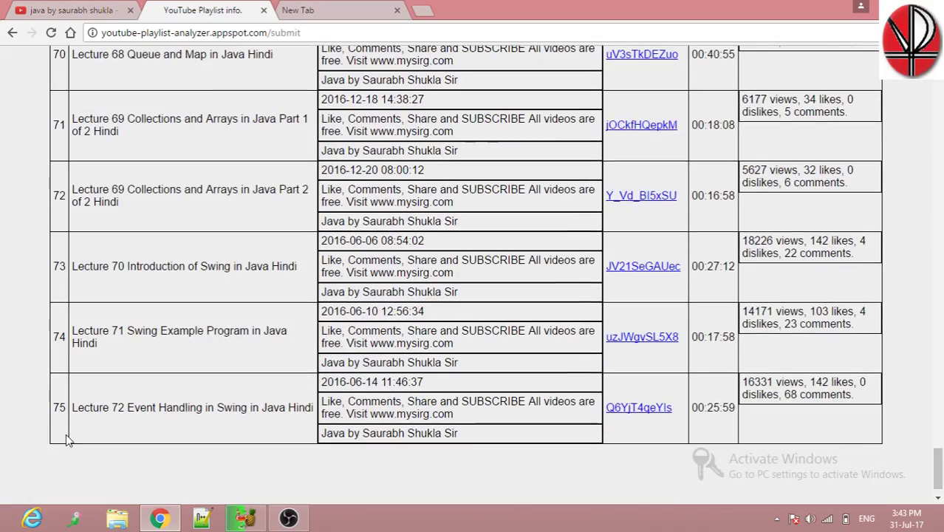
drag(939, 467, 939, 89)
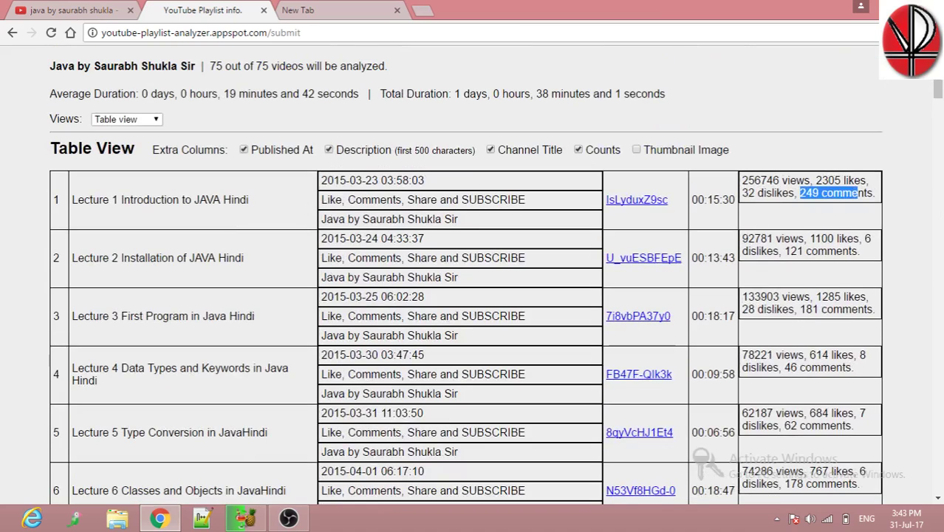
Step: Tick Thumbnail Image so each of the 75 lectures shows its thumbnail
click(636, 150)
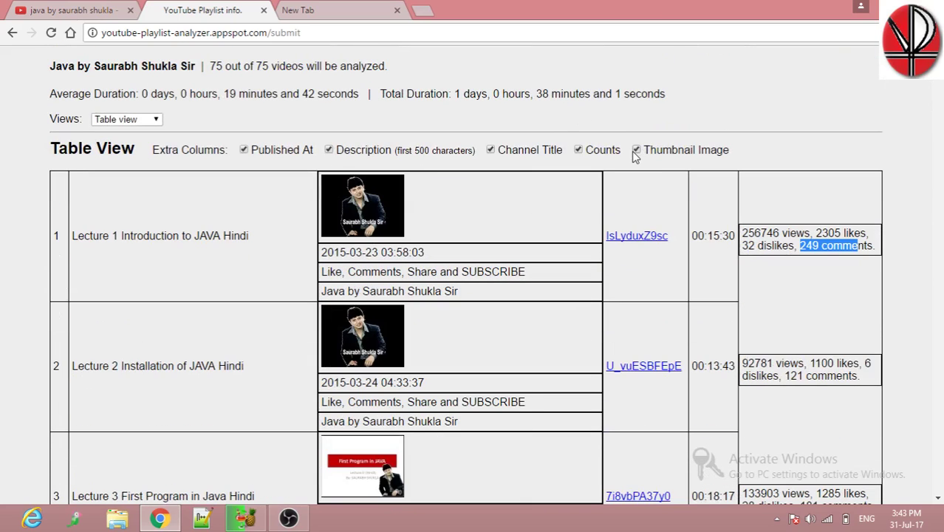
mouse_move(938, 55)
mouse_down()
mouse_move(938, 470)
mouse_move(938, 52)
mouse_up()
Step: Open Lecture 1 Introduction to JAVA Hindi in a new tab, pause it, then return to the analyzer
click(632, 238)
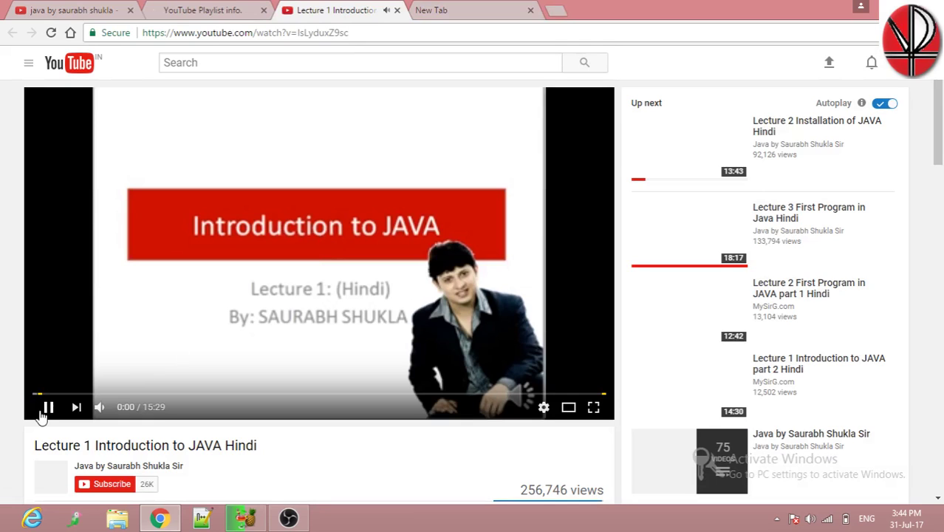
click(44, 410)
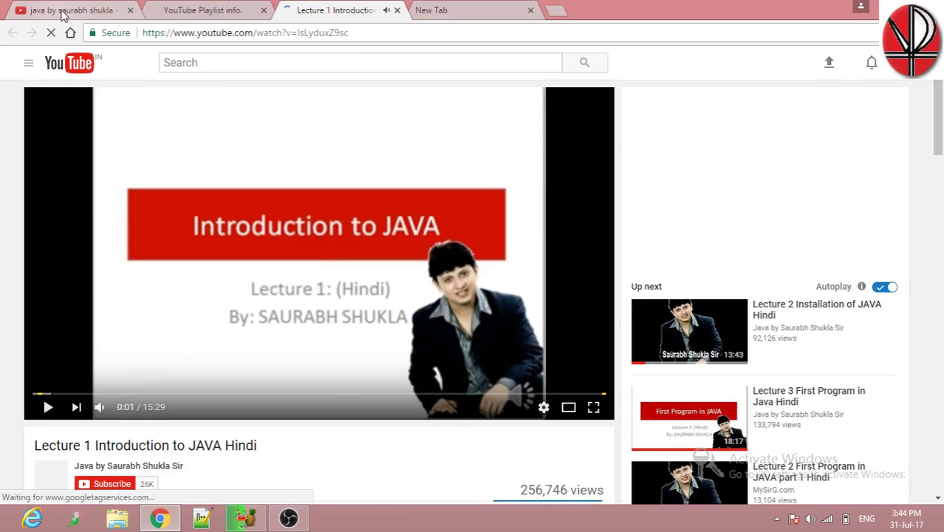
click(70, 10)
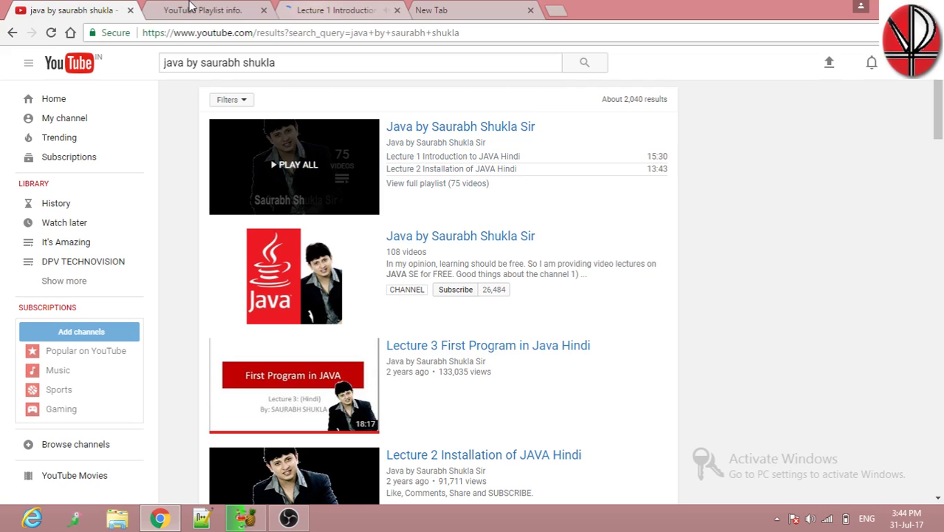
key(ctrl+Tab)
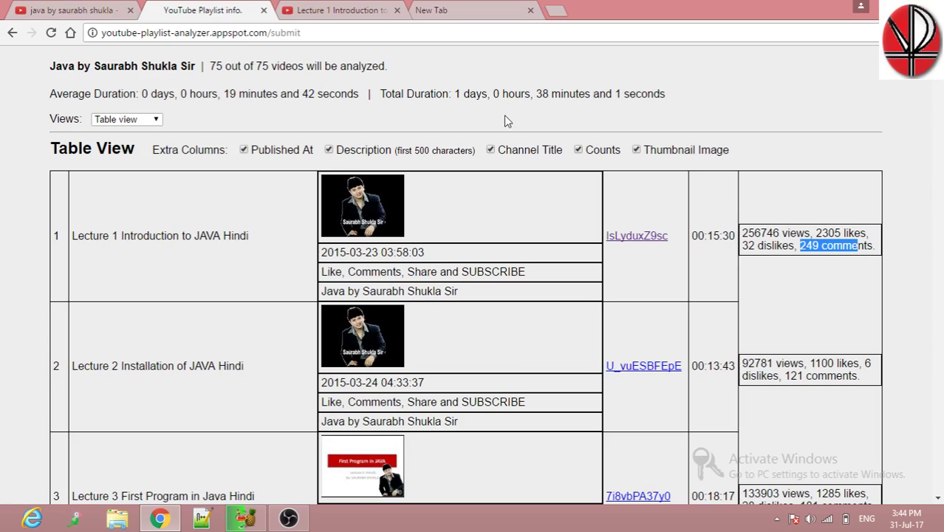
Step: Return to Playlist View and chart only the per-video durations for all 75 lectures
click(127, 120)
key(Escape)
click(129, 142)
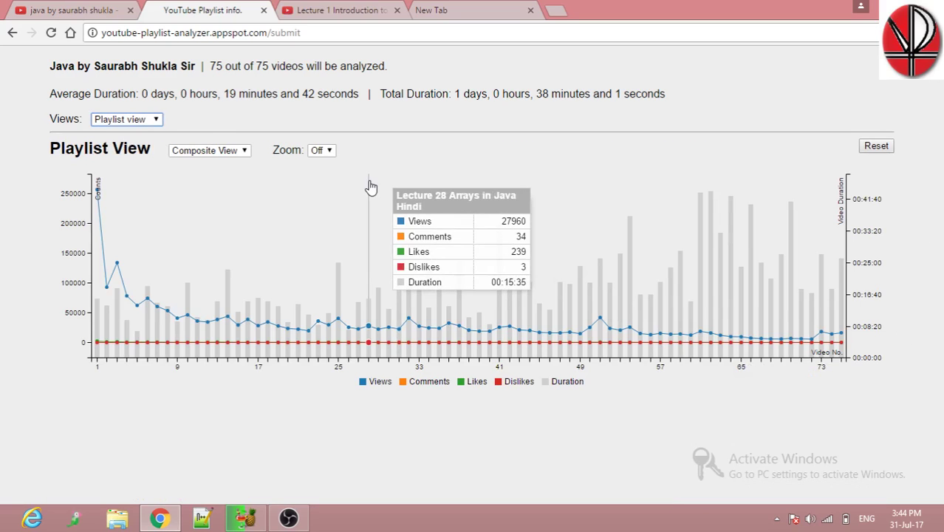
click(241, 153)
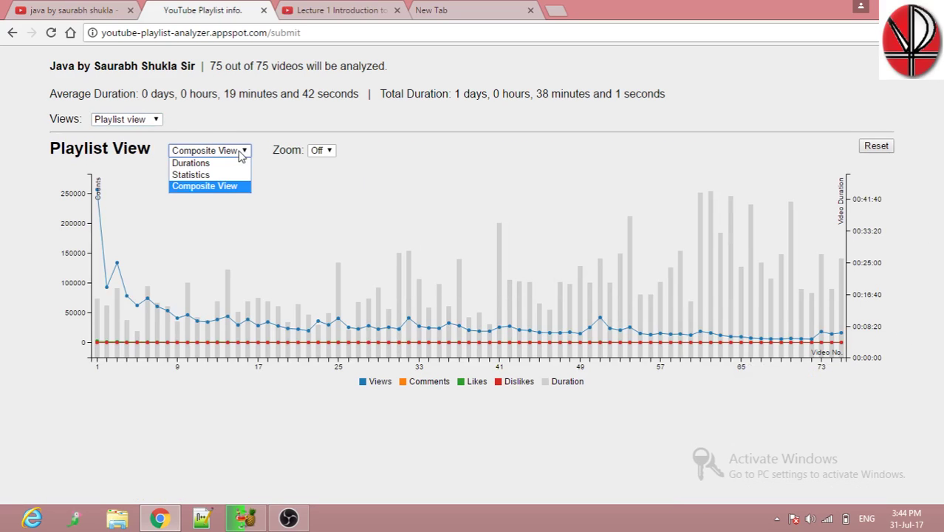
click(203, 164)
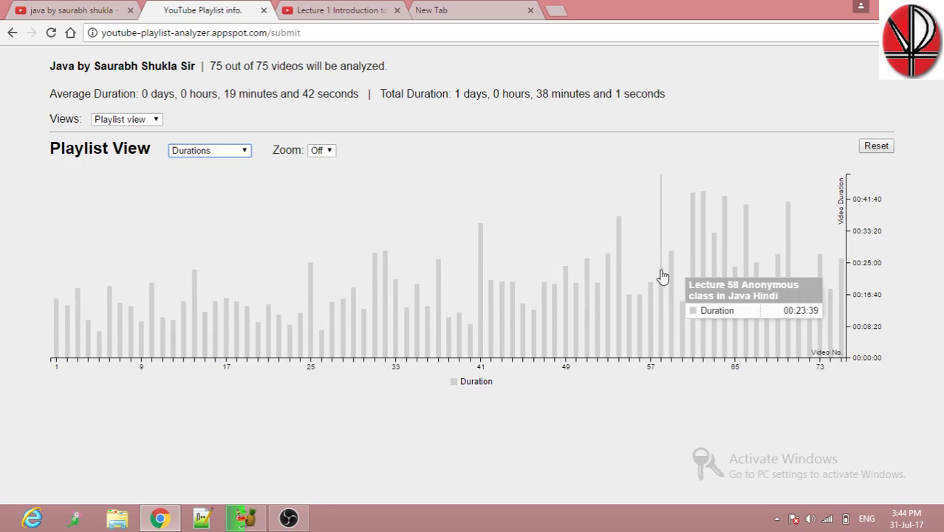
drag(855, 192, 825, 211)
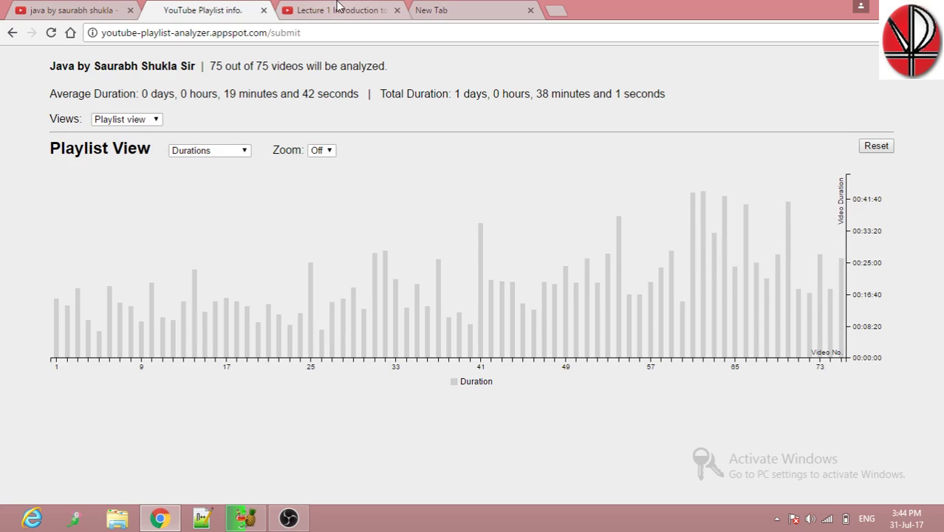
Step: From the search results, play Lecture 7 Static Members from the 55-video Java playlist, then return to the analyzer
click(65, 6)
drag(938, 122, 942, 184)
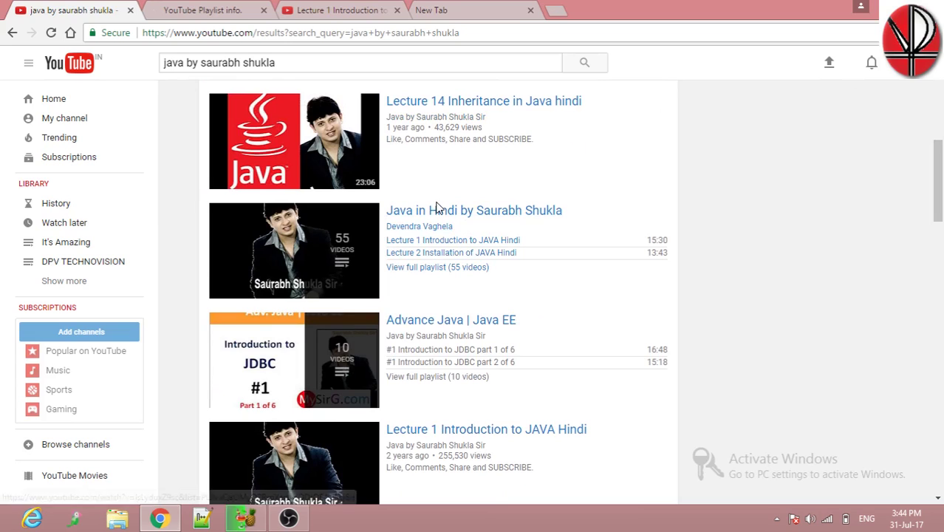
click(388, 214)
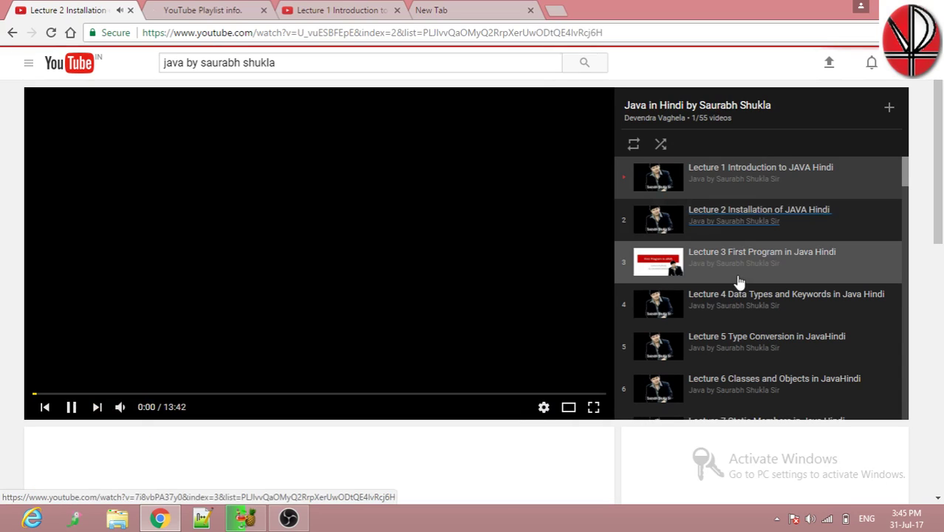
click(748, 257)
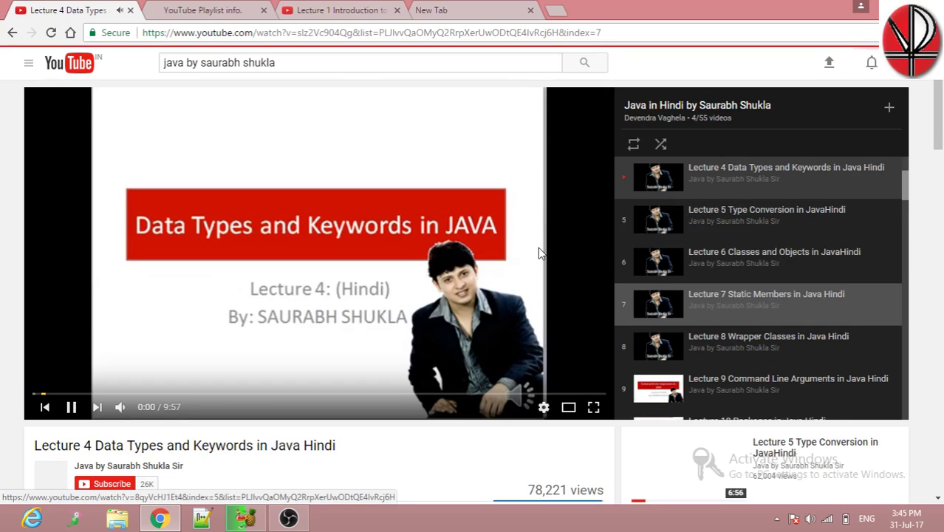
click(198, 9)
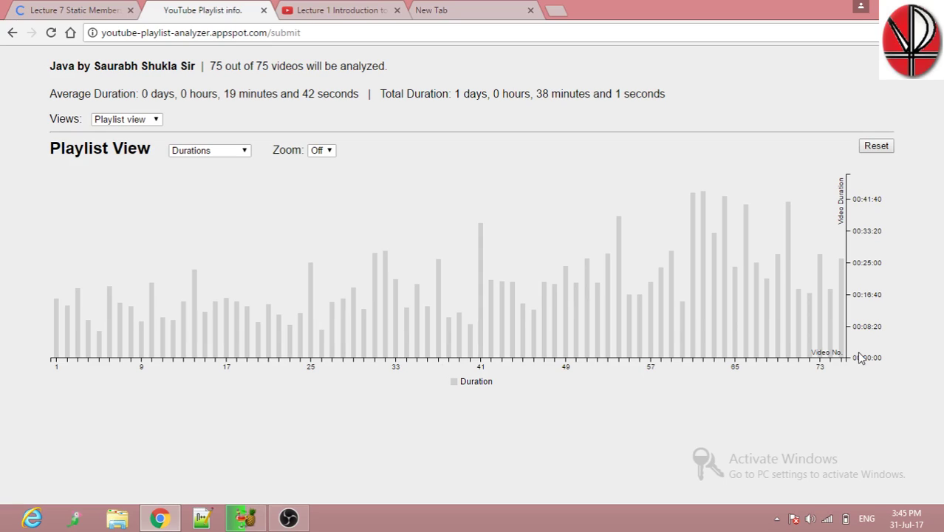